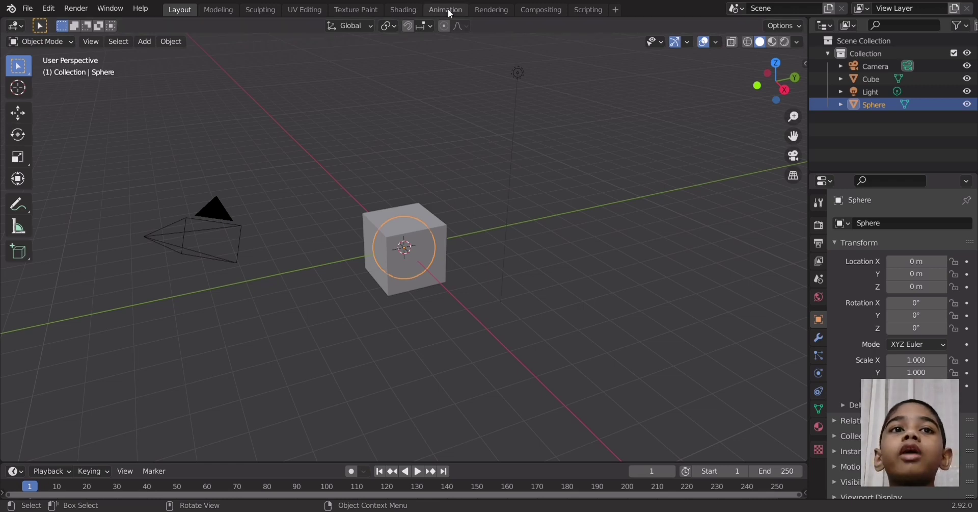
Step: From the Right view, raise the sphere along Z and shift it along Y toward the cube's corner
{"action": "left_click", "coordinate": [19, 112]}
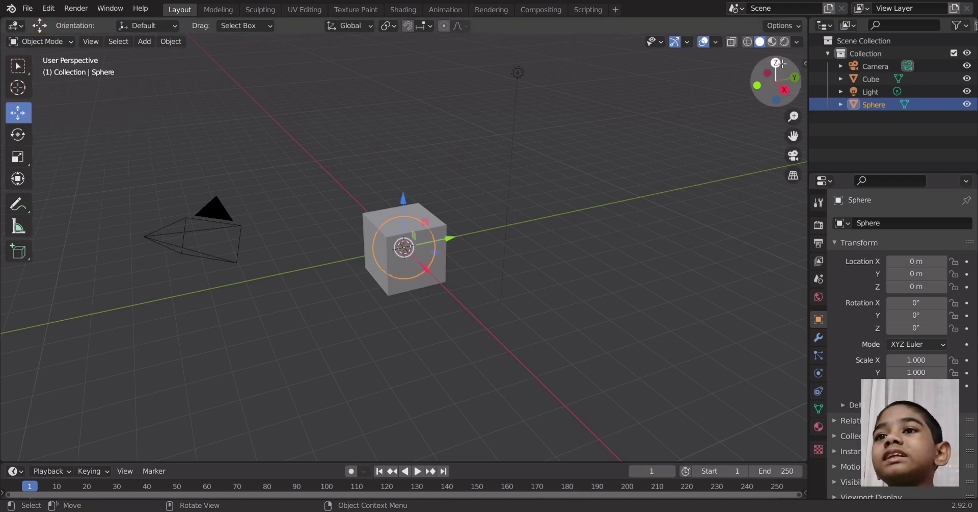
{"action": "left_click", "coordinate": [785, 90]}
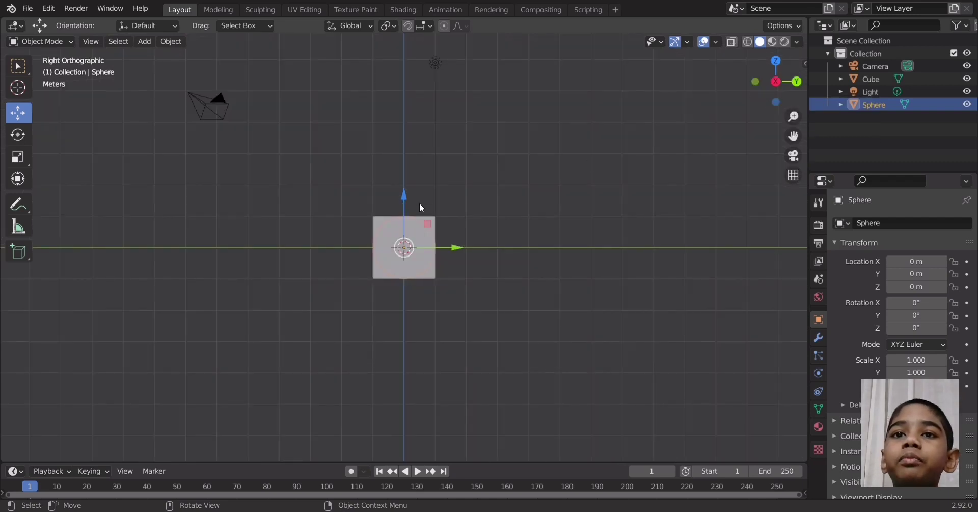
{"action": "left_click_drag", "start_coordinate": [404, 196], "coordinate": [402, 167]}
{"action": "left_click_drag", "start_coordinate": [464, 212], "coordinate": [492, 227]}
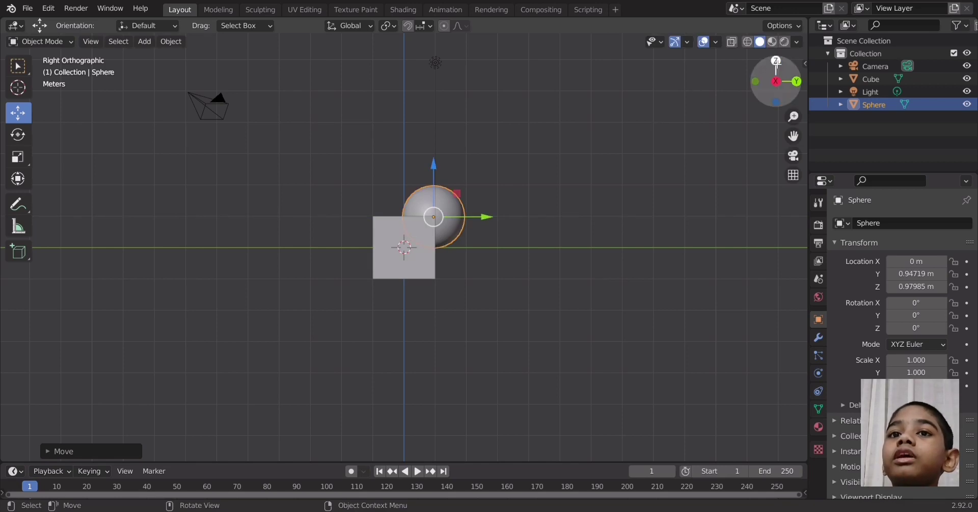
Step: From the Top view, slide the sphere along X to about 0.98 m, then deselect it
{"action": "left_click", "coordinate": [776, 61]}
{"action": "left_click_drag", "start_coordinate": [432, 220], "coordinate": [460, 226]}
{"action": "left_click", "coordinate": [710, 129]}
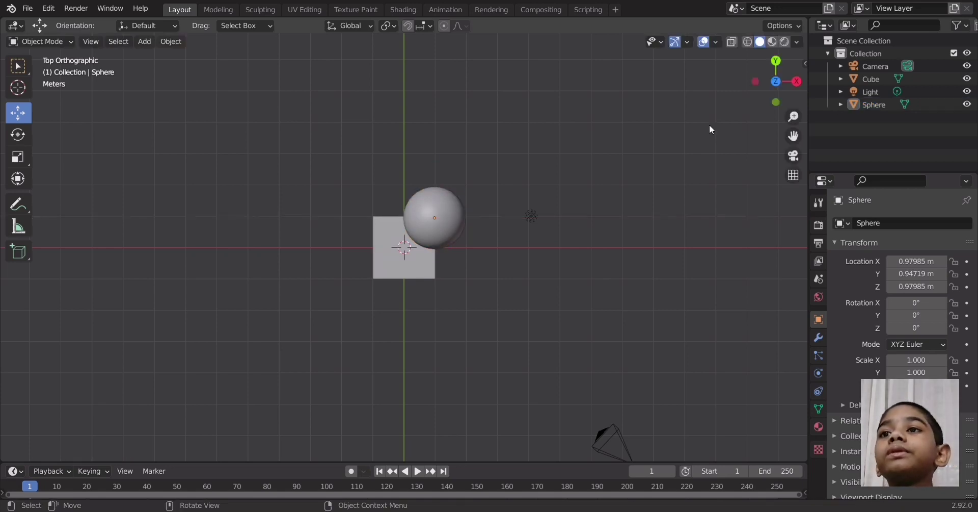
{"action": "left_click_drag", "start_coordinate": [770, 88], "coordinate": [787, 105]}
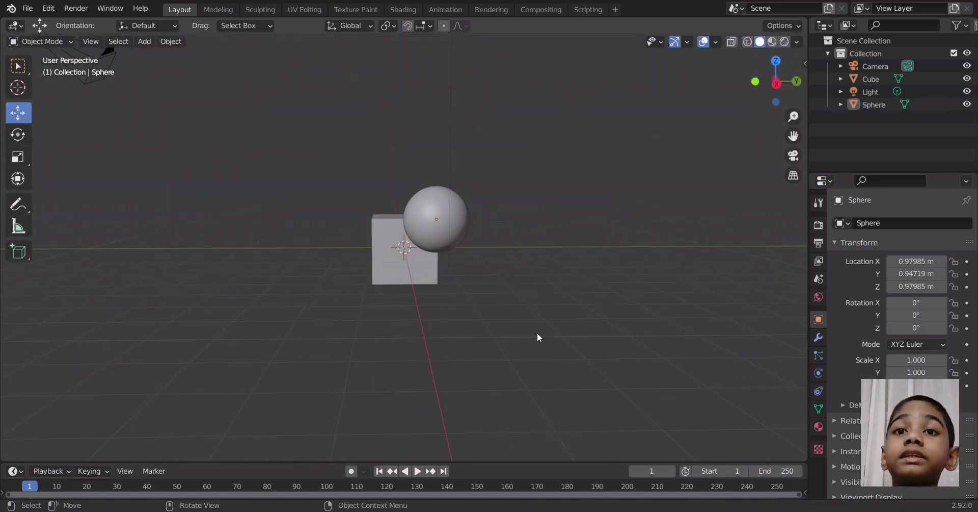
Step: Add a Boolean modifier to the cube with the Sphere as its Difference object
{"action": "left_click", "coordinate": [373, 219]}
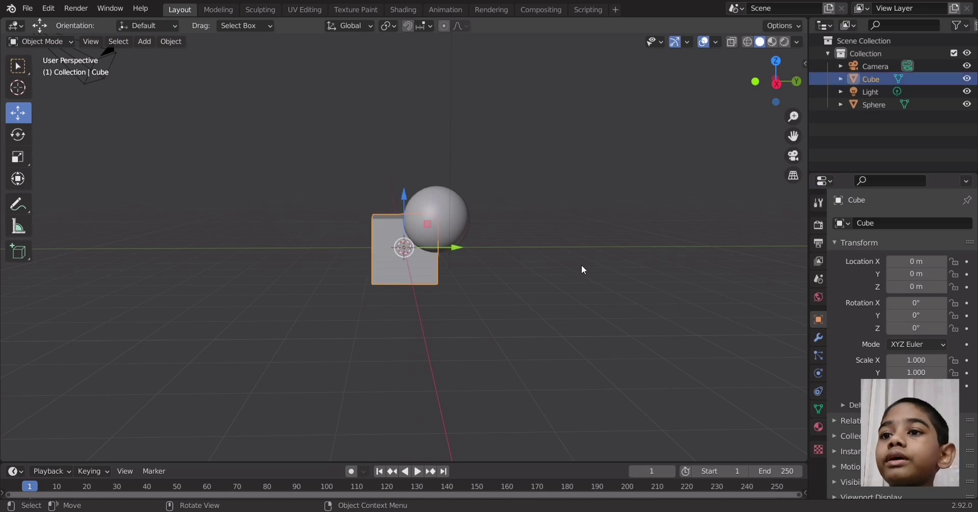
{"action": "left_click", "coordinate": [821, 339]}
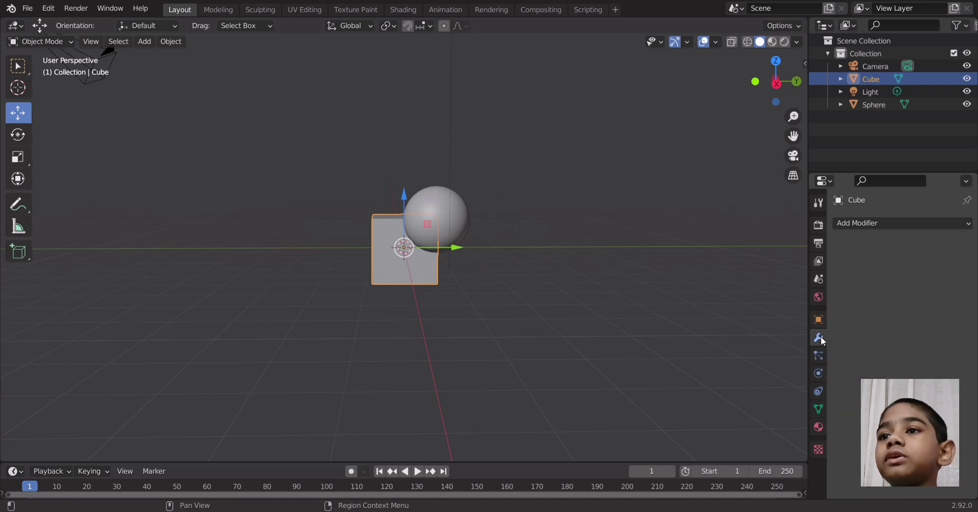
{"action": "left_click", "coordinate": [909, 222]}
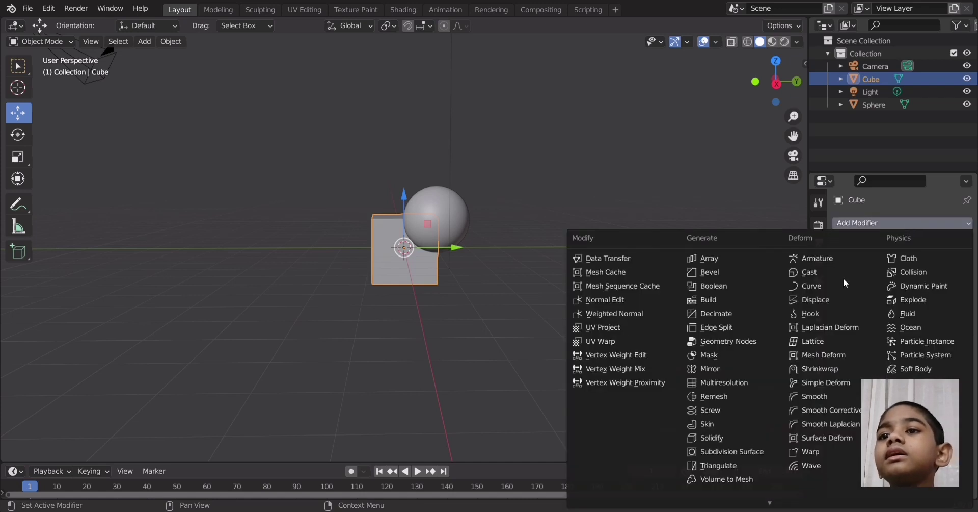
{"action": "left_click", "coordinate": [741, 289]}
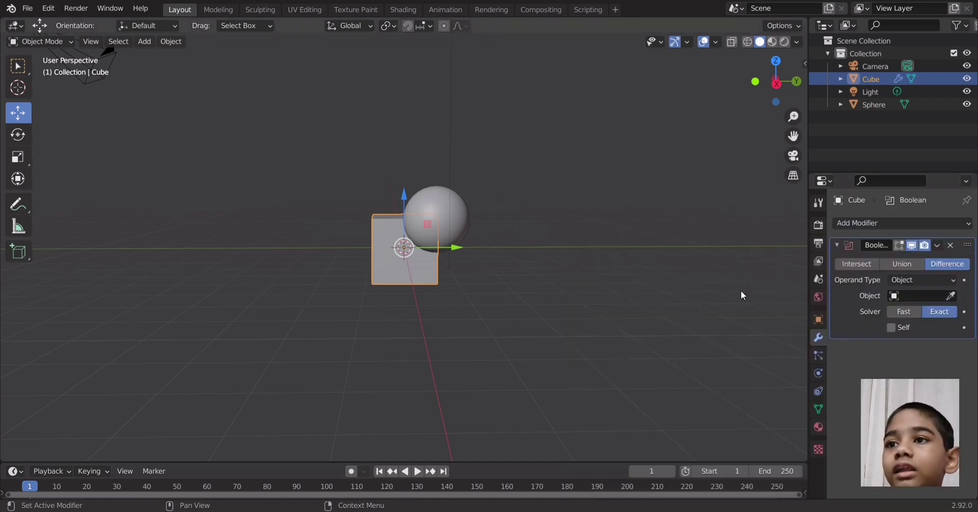
{"action": "left_click", "coordinate": [951, 296]}
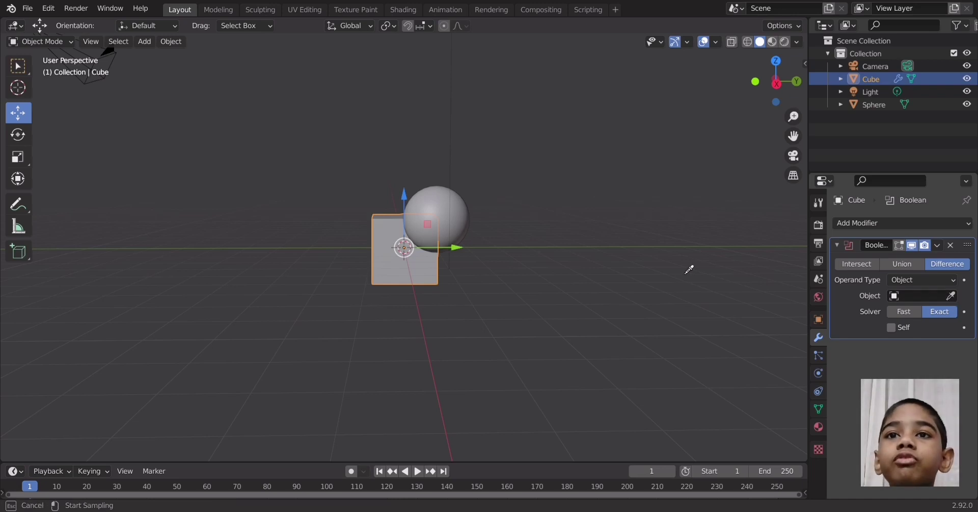
{"action": "left_click", "coordinate": [442, 208]}
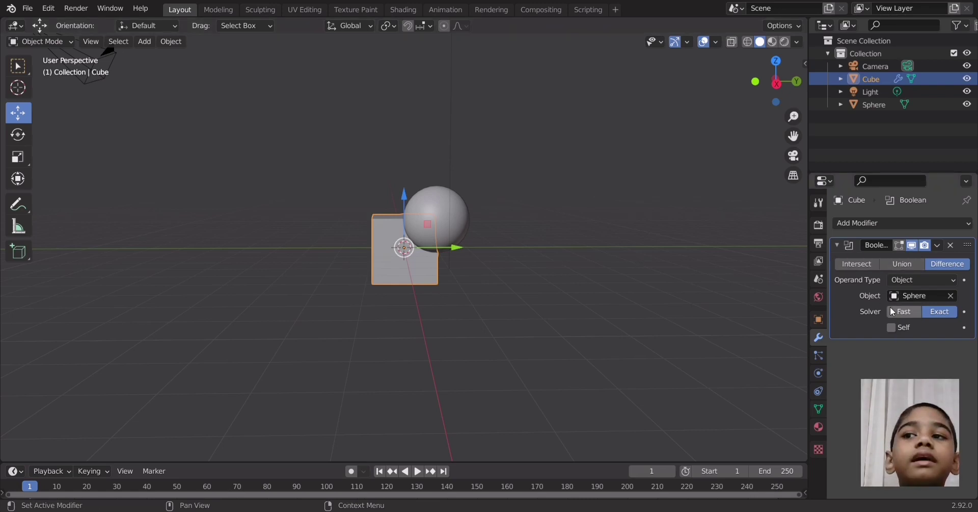
Step: Hide the sphere to reveal the spherical scoop in the cube's corner
{"action": "left_click", "coordinate": [448, 199]}
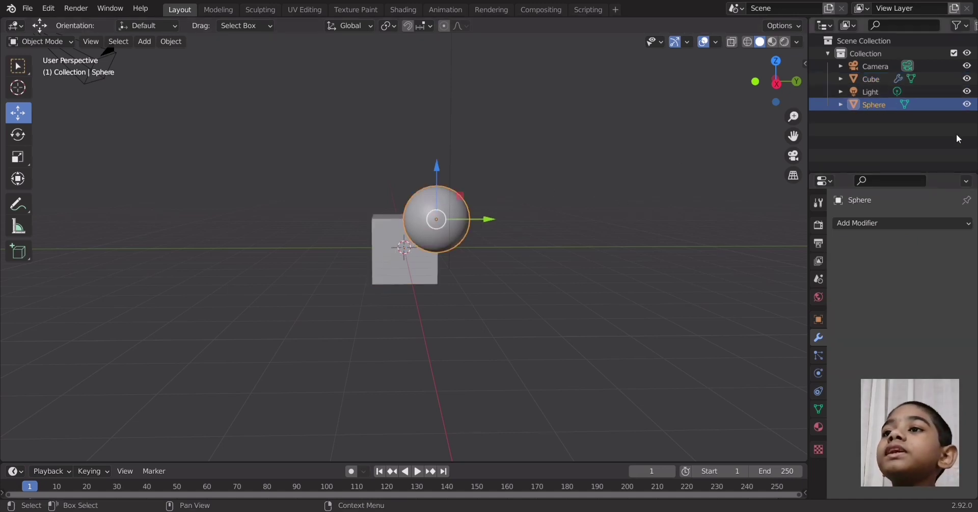
{"action": "left_click", "coordinate": [967, 104]}
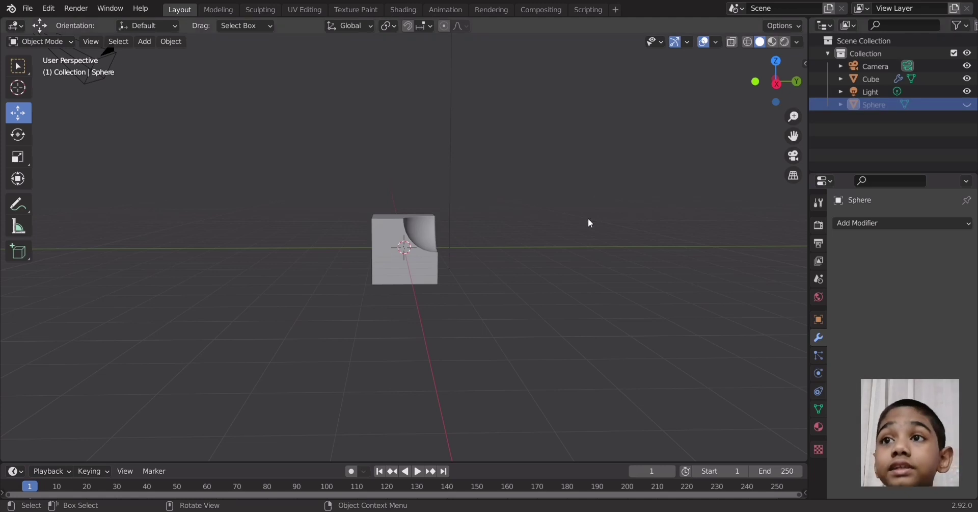
{"action": "left_click_drag", "start_coordinate": [768, 92], "coordinate": [907, 163]}
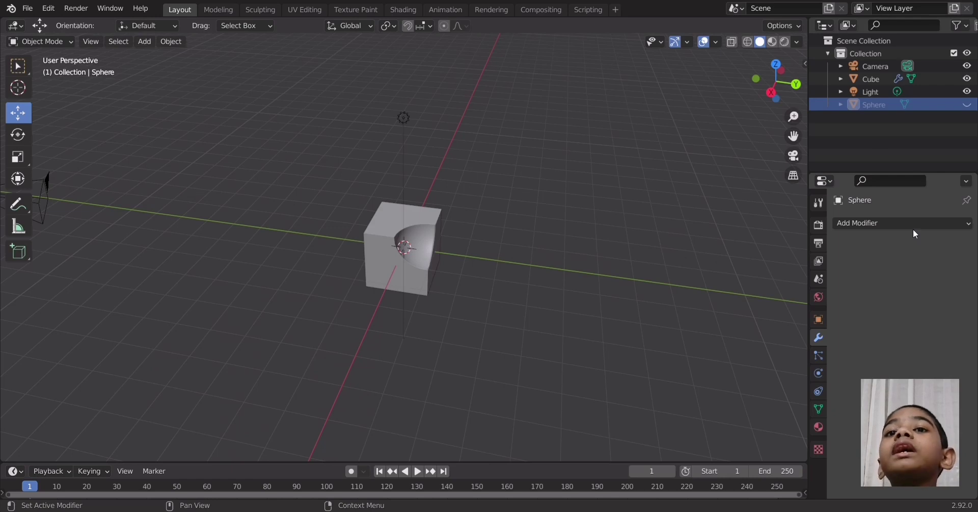
Step: Apply the cube's Boolean modifier so the cut becomes permanent
{"action": "left_click", "coordinate": [387, 242]}
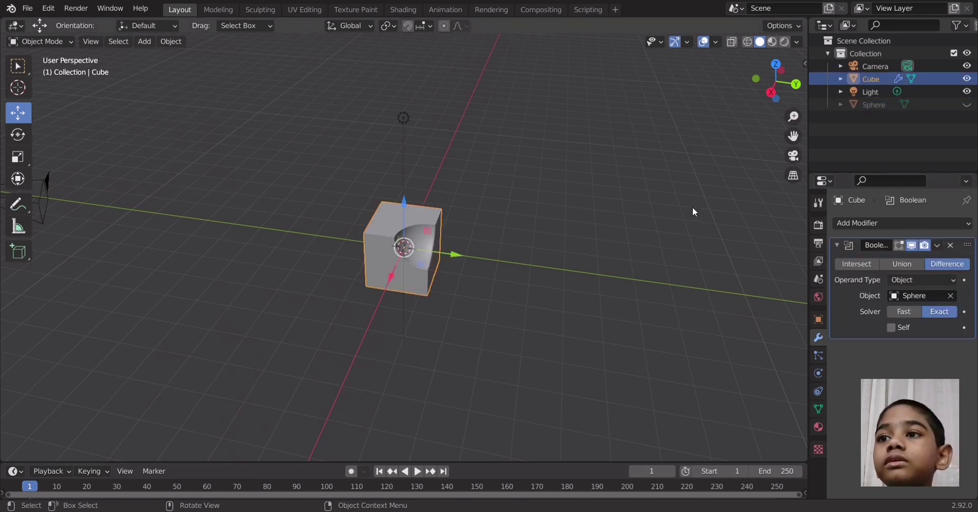
{"action": "left_click", "coordinate": [937, 246]}
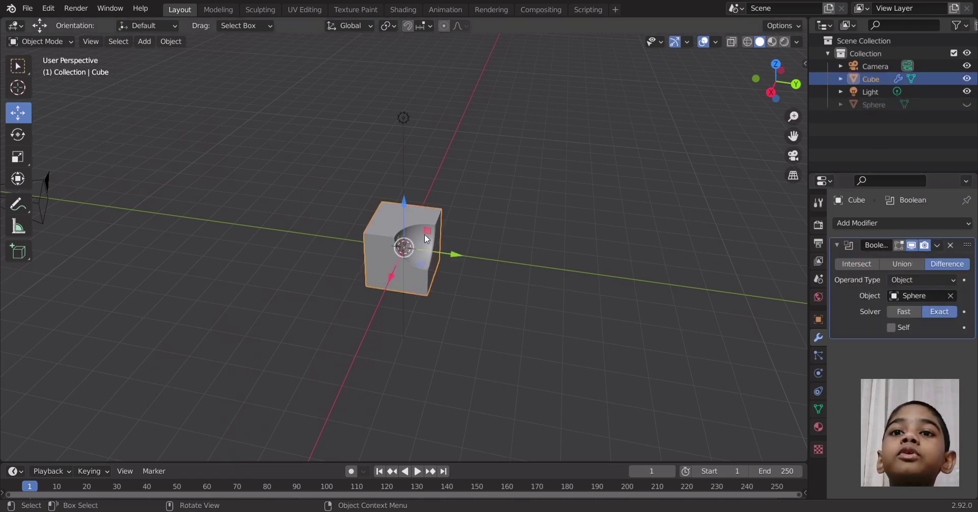
{"action": "mouse_move", "coordinate": [444, 253]}
{"action": "left_mouse_down"}
{"action": "mouse_move", "coordinate": [455, 261]}
{"action": "mouse_move", "coordinate": [441, 256]}
{"action": "left_mouse_up"}
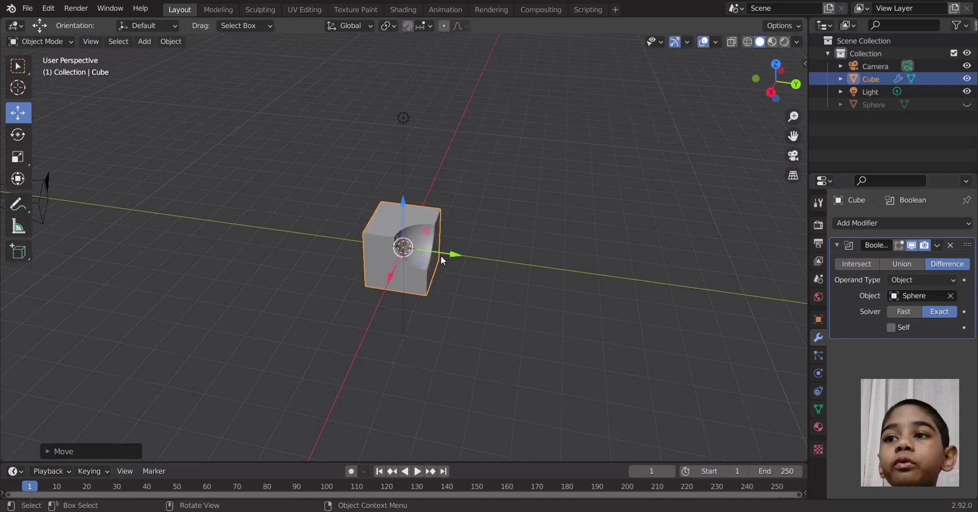
{"action": "left_click", "coordinate": [937, 246]}
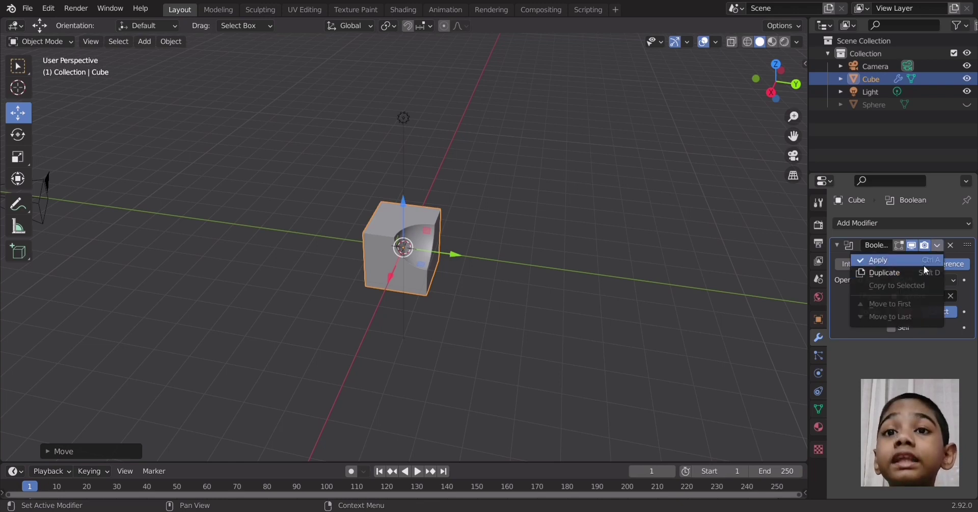
{"action": "left_click", "coordinate": [924, 261]}
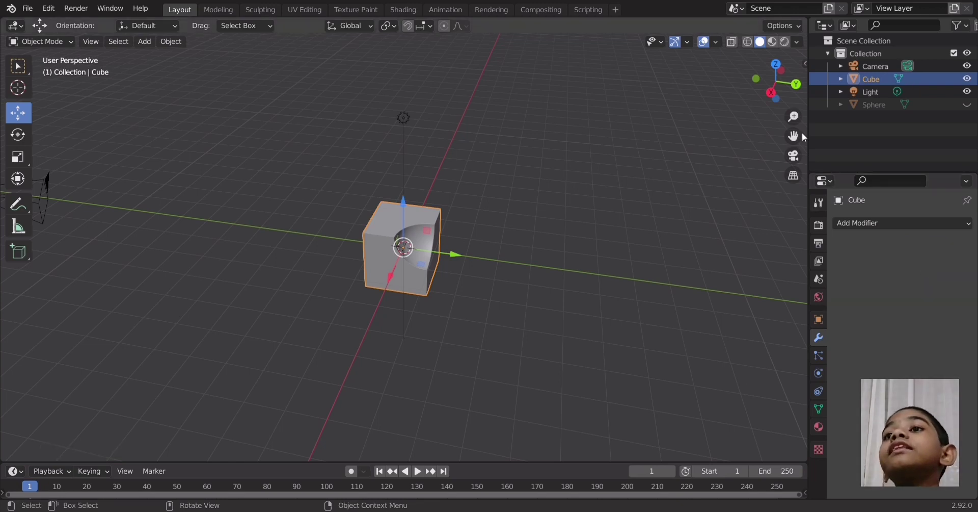
Step: Nudge the cube into place, then unhide the sphere and give it smooth shading
{"action": "mouse_move", "coordinate": [793, 94]}
{"action": "left_mouse_down"}
{"action": "mouse_move", "coordinate": [785, 87]}
{"action": "mouse_move", "coordinate": [797, 91]}
{"action": "left_mouse_up"}
{"action": "key", "text": "g"}
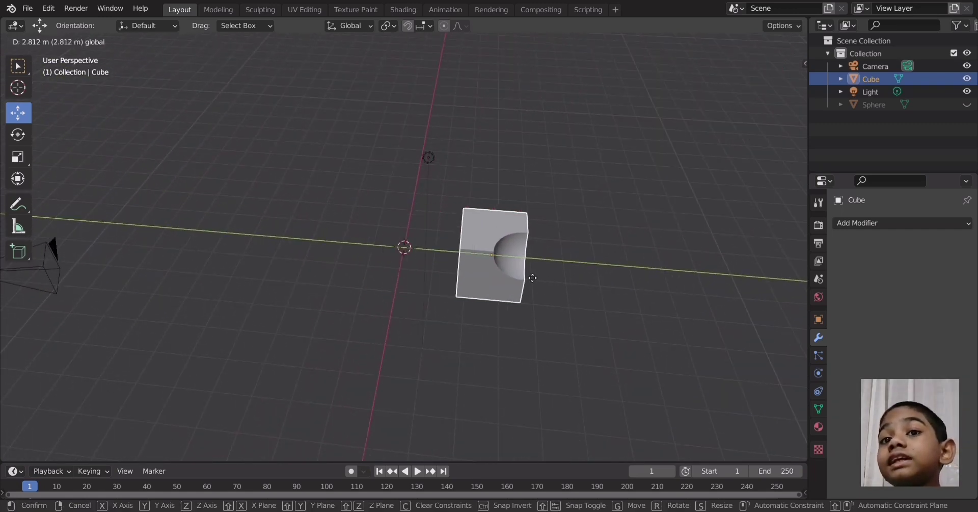
{"action": "left_click", "coordinate": [468, 267]}
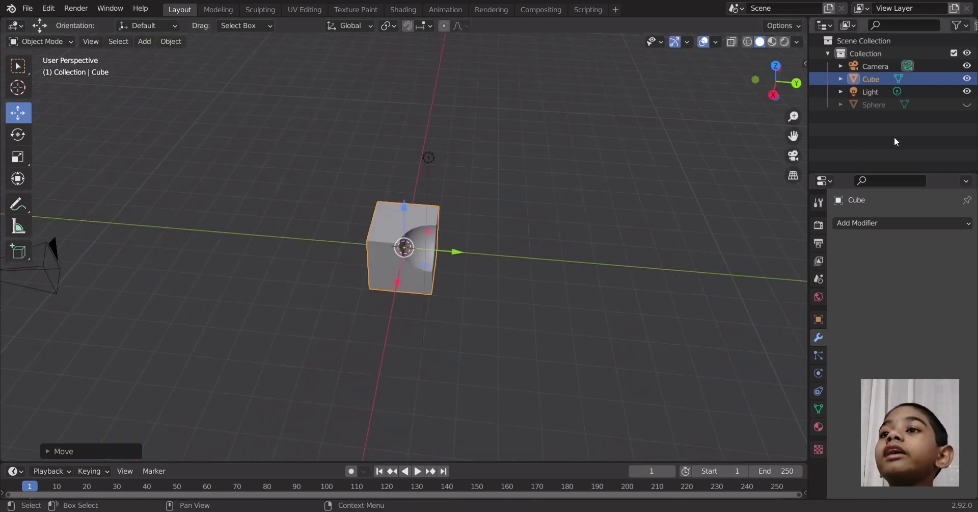
{"action": "left_click", "coordinate": [968, 106]}
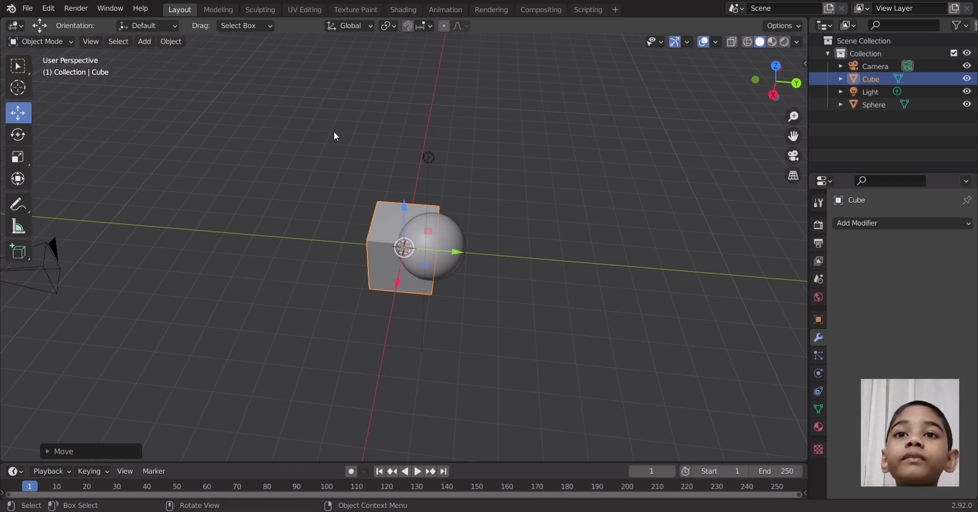
{"action": "left_click", "coordinate": [446, 237]}
{"action": "right_click", "coordinate": [445, 237]}
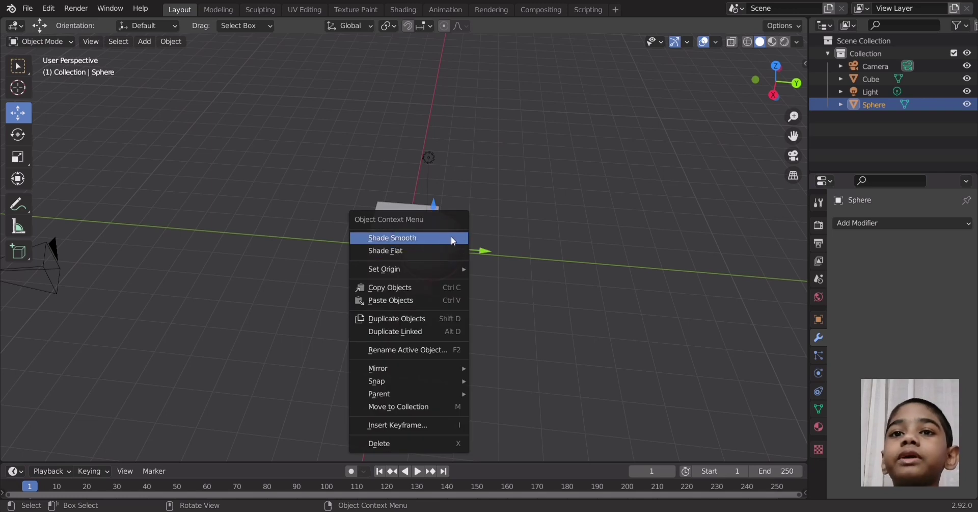
{"action": "left_click", "coordinate": [403, 237]}
Step: Rotate the cube about 97° around the Z axis
{"action": "left_click", "coordinate": [374, 237]}
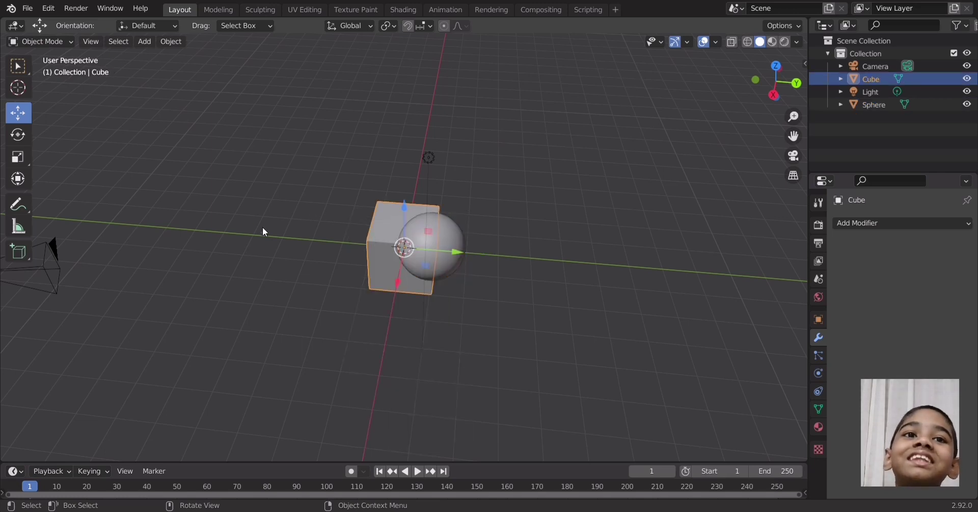
{"action": "left_click", "coordinate": [21, 140]}
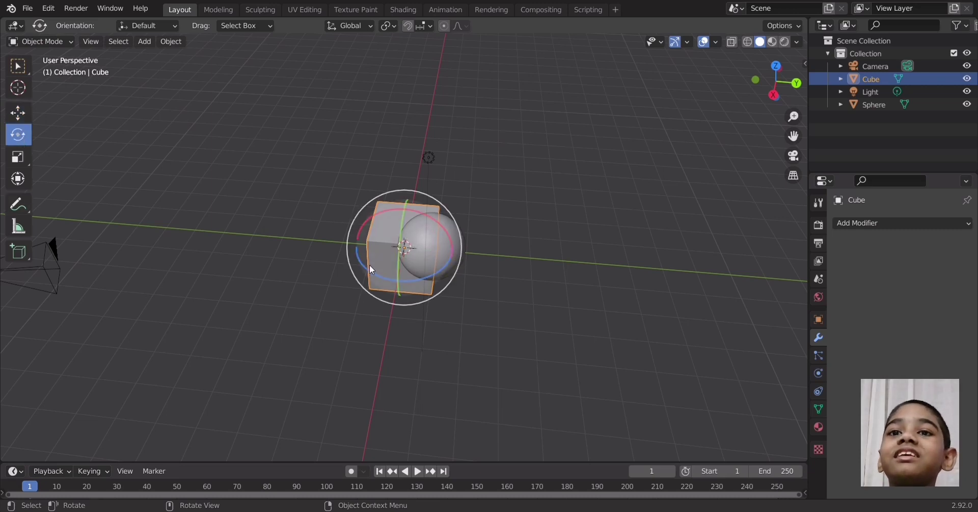
{"action": "left_click_drag", "start_coordinate": [371, 269], "coordinate": [433, 288]}
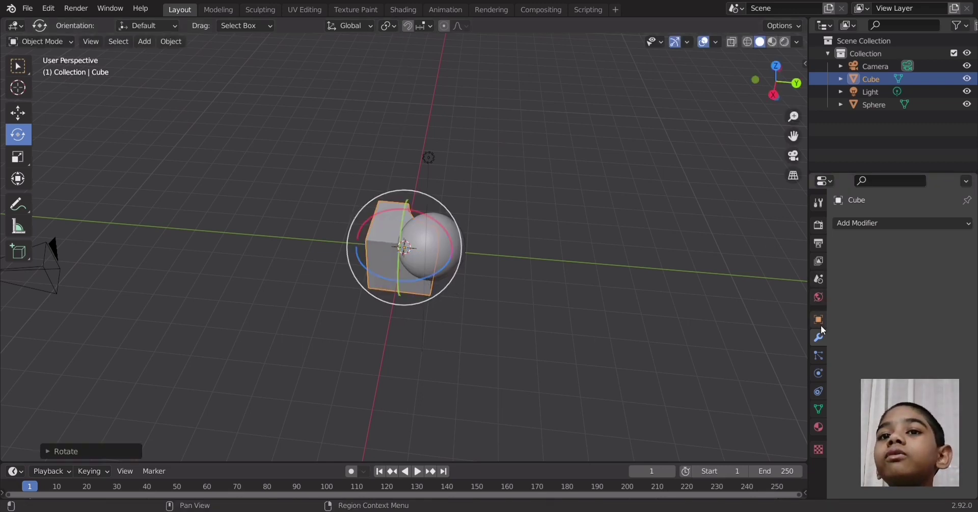
Step: Add a Boolean modifier to the cube using the Sphere in Intersect mode
{"action": "left_click", "coordinate": [857, 222]}
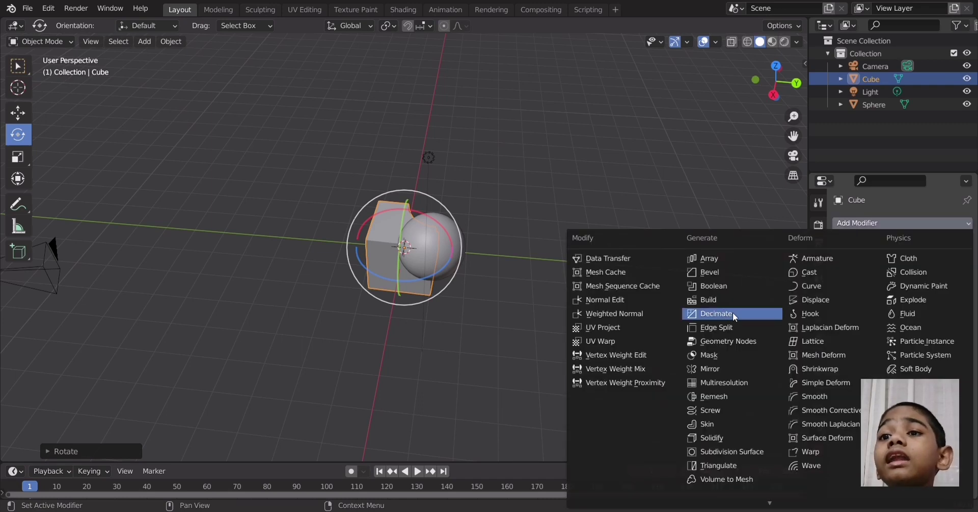
{"action": "left_click", "coordinate": [730, 286]}
{"action": "left_click", "coordinate": [951, 296]}
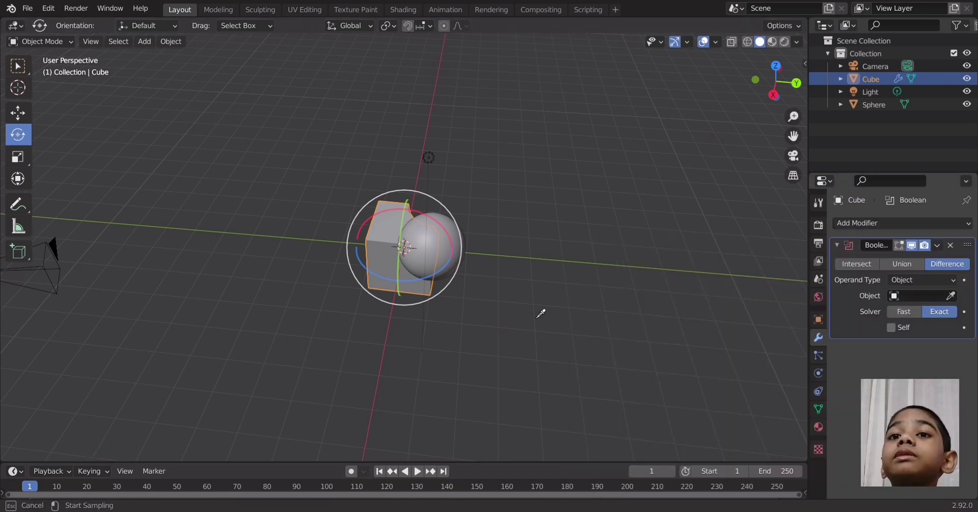
{"action": "left_click", "coordinate": [431, 245]}
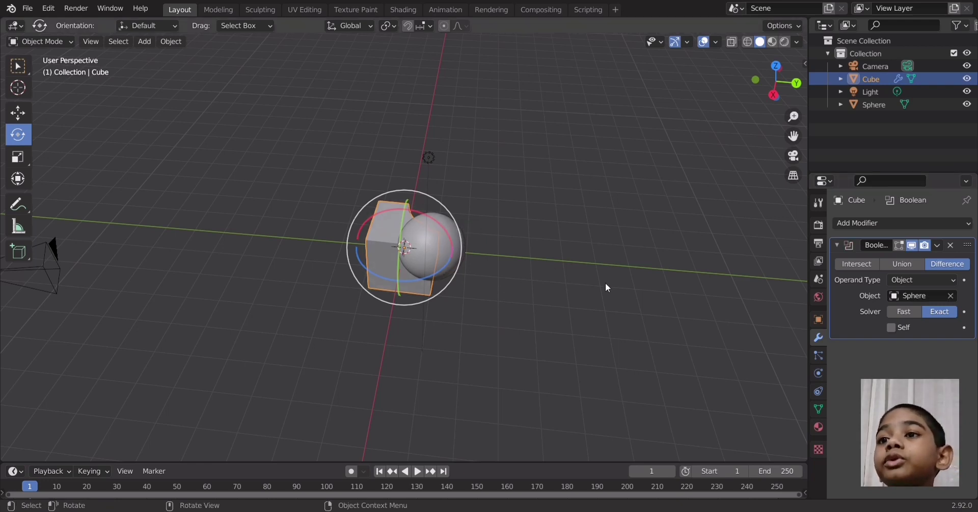
{"action": "left_click", "coordinate": [862, 264]}
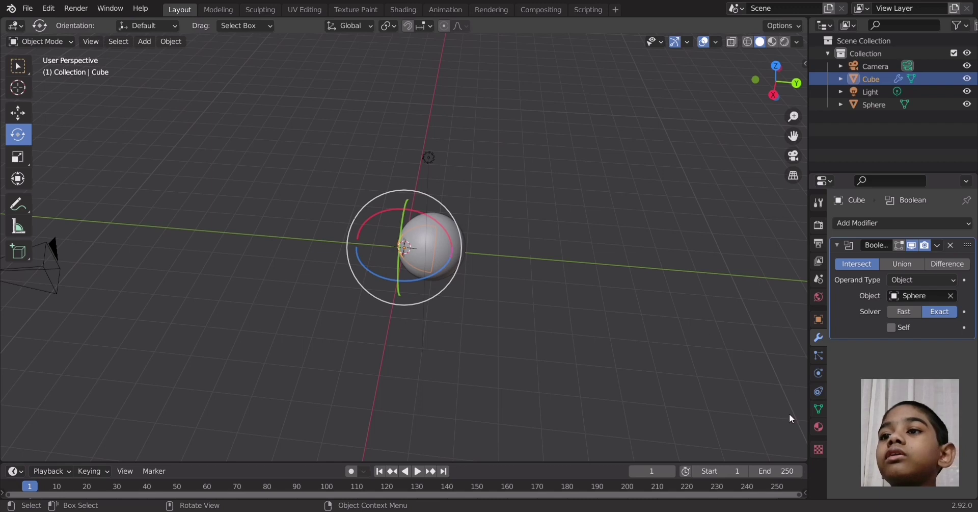
Step: Apply the Intersect Boolean, leaving only the cube's overlap with the sphere
{"action": "left_click", "coordinate": [935, 251]}
{"action": "left_click", "coordinate": [936, 247]}
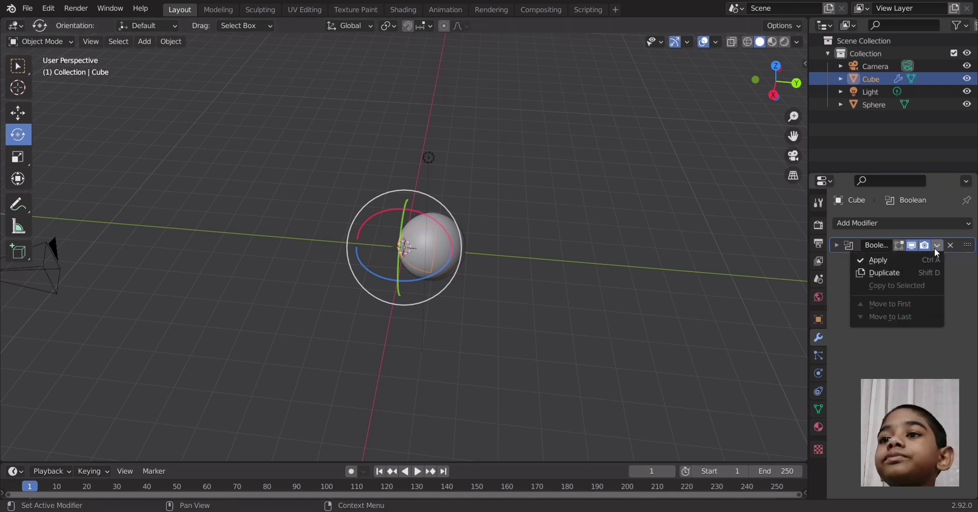
{"action": "left_click", "coordinate": [904, 270]}
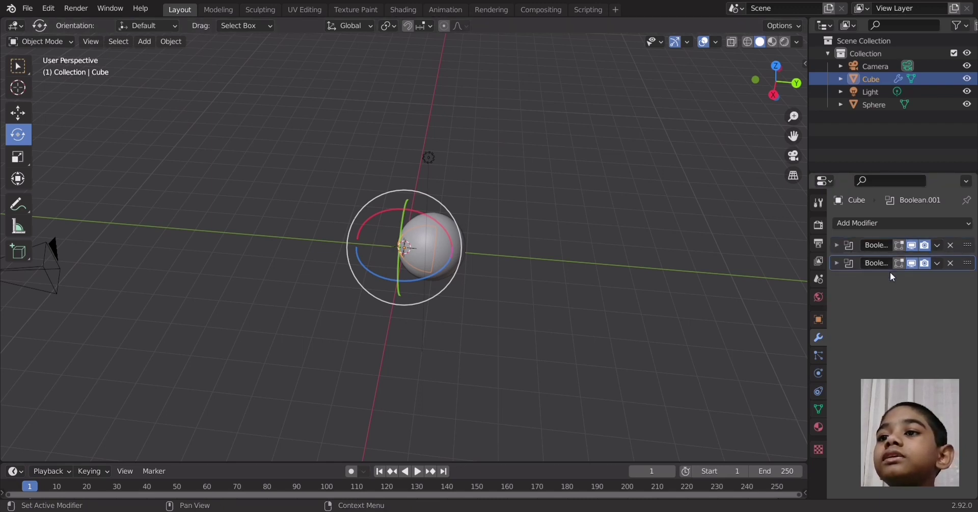
{"action": "left_click", "coordinate": [951, 263]}
{"action": "left_click", "coordinate": [938, 248]}
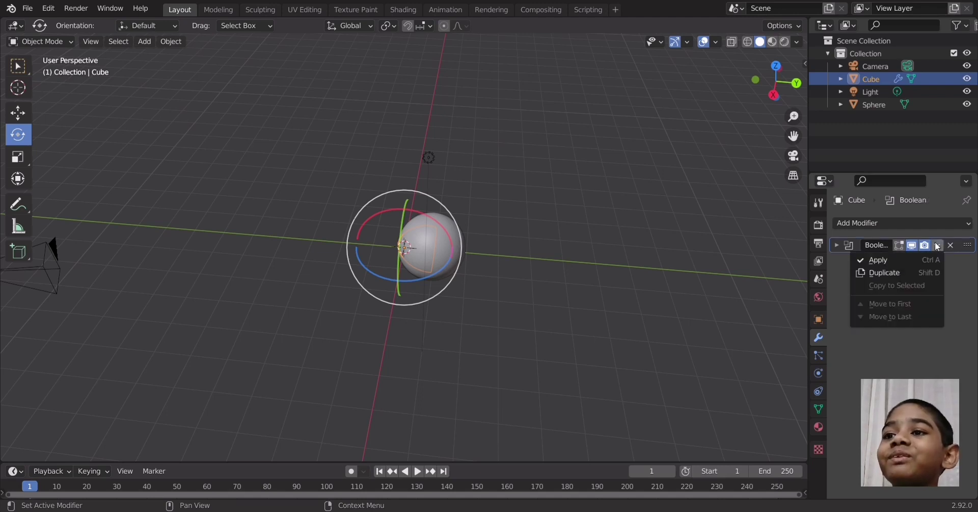
{"action": "left_click", "coordinate": [907, 257]}
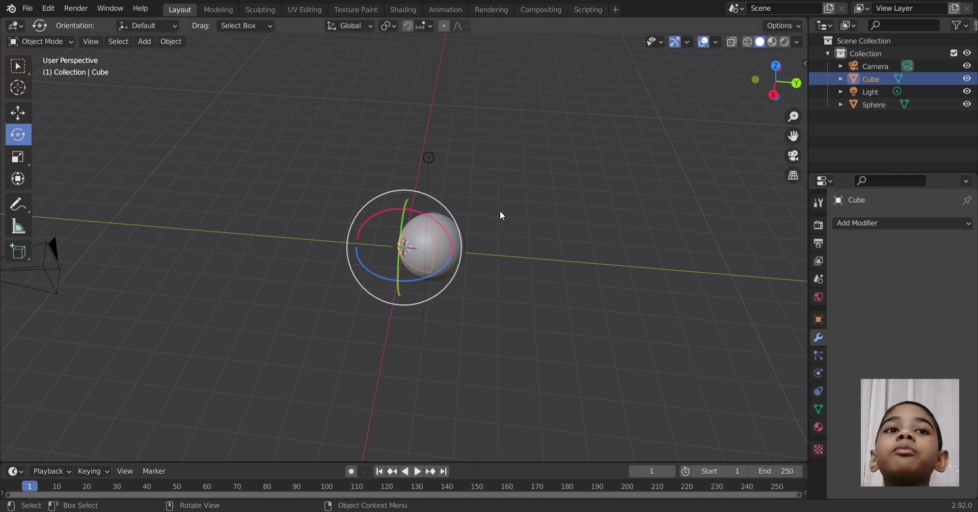
Step: Move the intersect piece out along Y, then undo both the move and the Boolean apply
{"action": "left_click", "coordinate": [19, 112]}
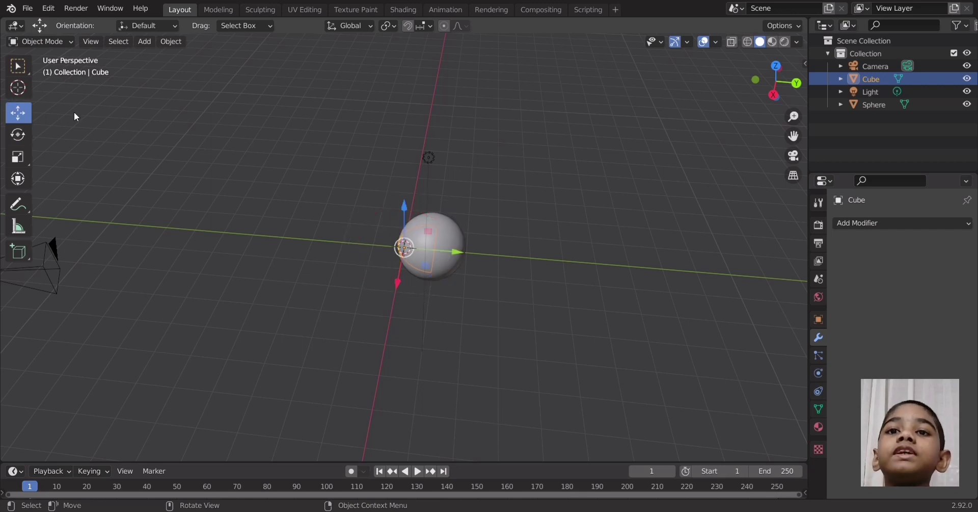
{"action": "left_click_drag", "start_coordinate": [441, 252], "coordinate": [513, 276]}
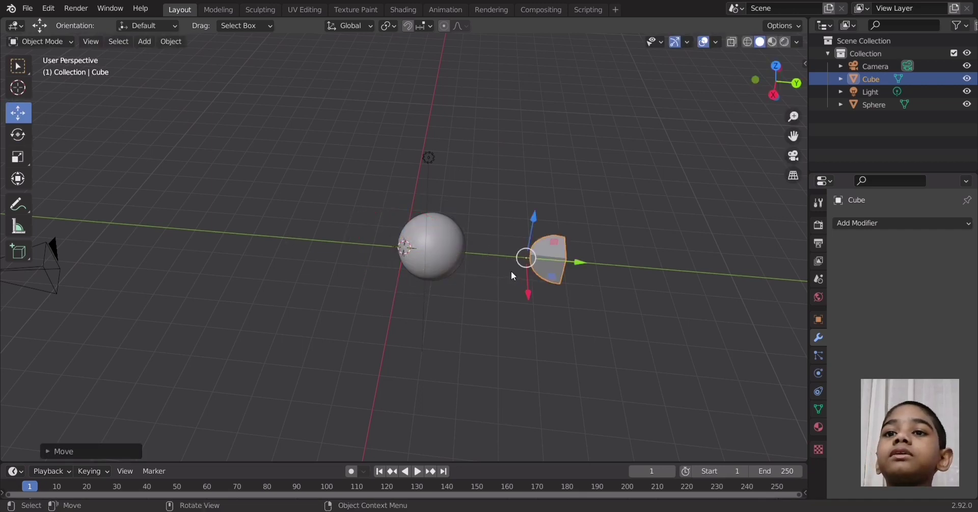
{"action": "mouse_move", "coordinate": [784, 99]}
{"action": "left_mouse_down"}
{"action": "mouse_move", "coordinate": [766, 95]}
{"action": "mouse_move", "coordinate": [797, 89]}
{"action": "left_mouse_up"}
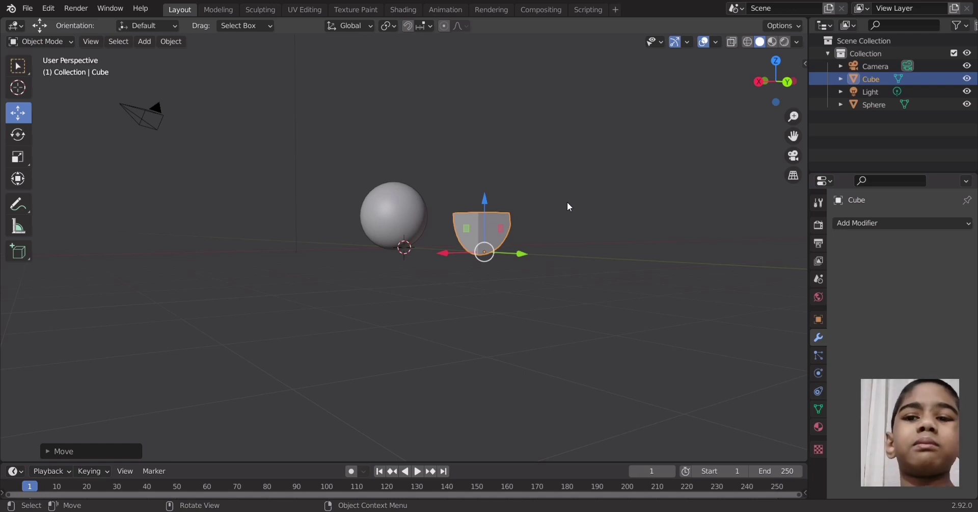
{"action": "key", "text": "ctrl+z"}
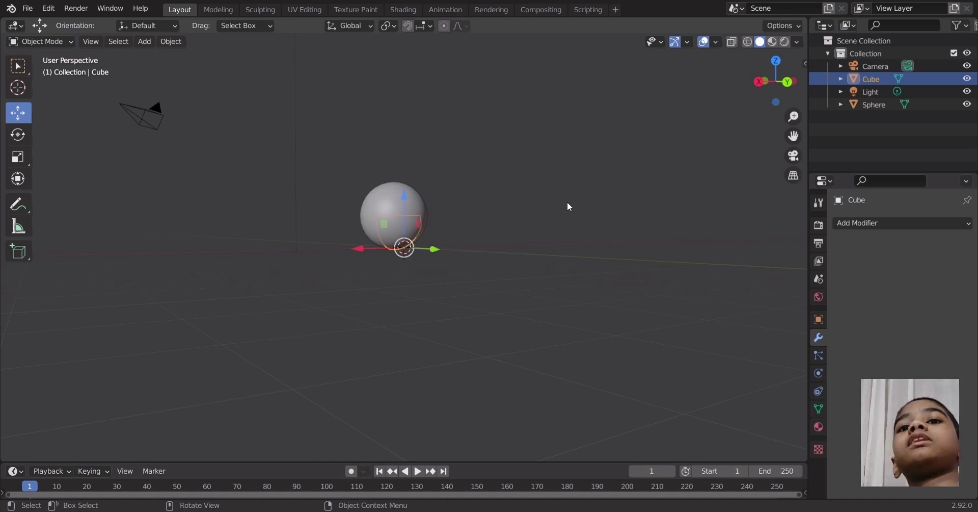
{"action": "key", "text": "ctrl+z"}
{"action": "key", "text": "ctrl+z"}
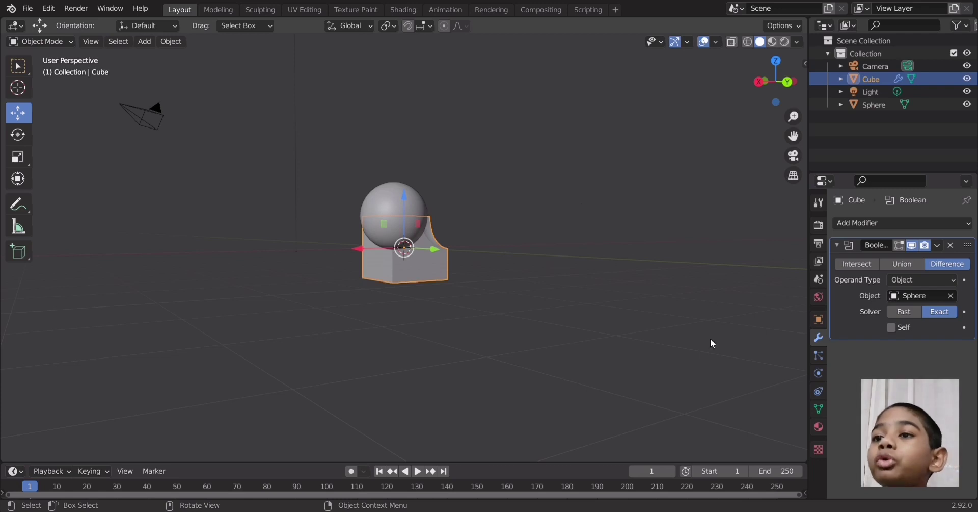
Step: Switch the cube's Boolean to Union and apply it, fusing the sphere into the cube
{"action": "left_click", "coordinate": [898, 268]}
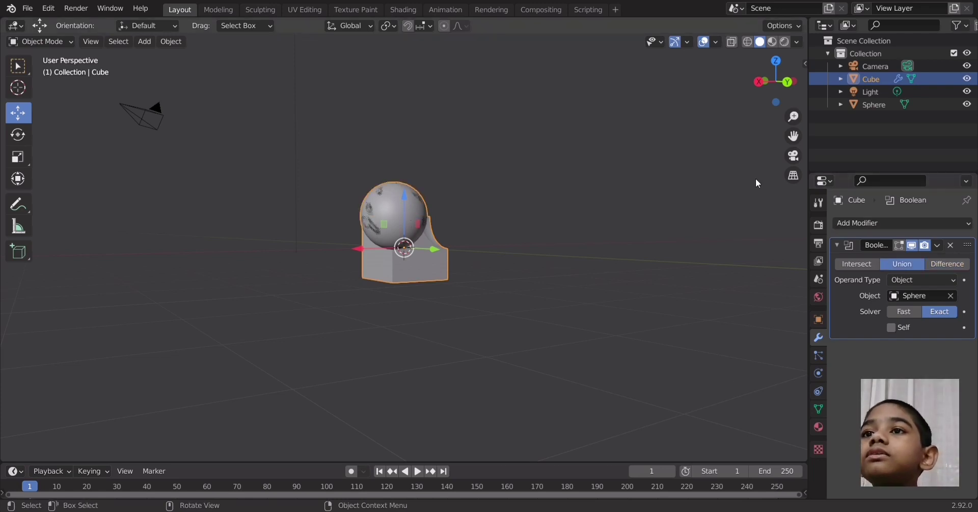
{"action": "left_click_drag", "start_coordinate": [772, 79], "coordinate": [770, 115]}
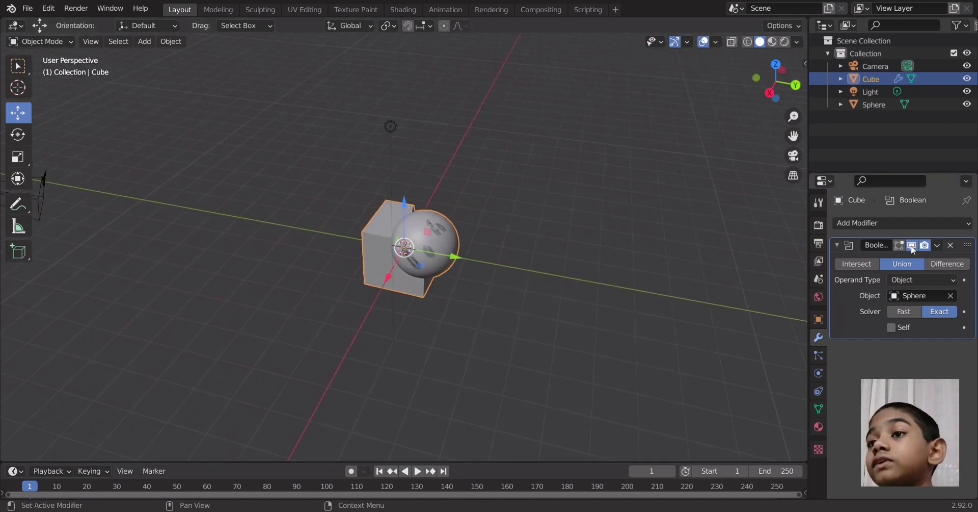
{"action": "left_click", "coordinate": [937, 246]}
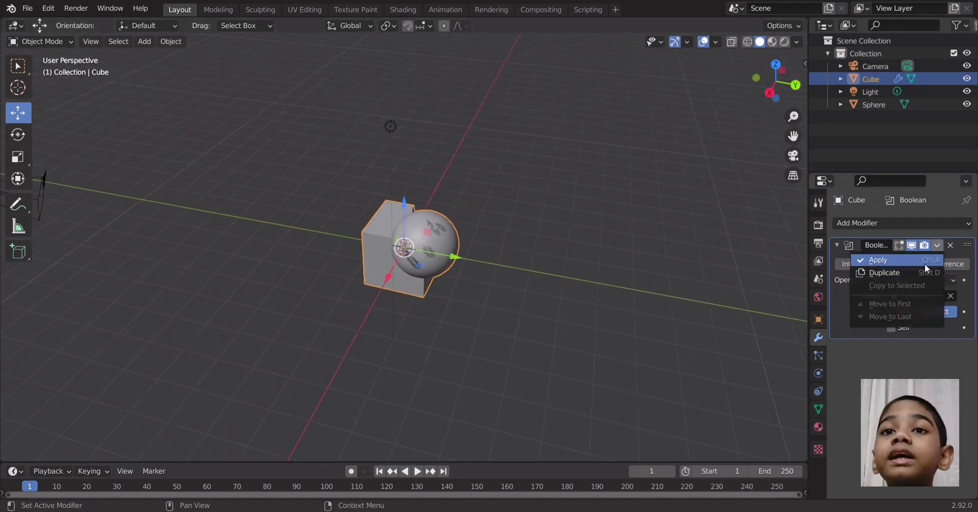
{"action": "left_click", "coordinate": [925, 263]}
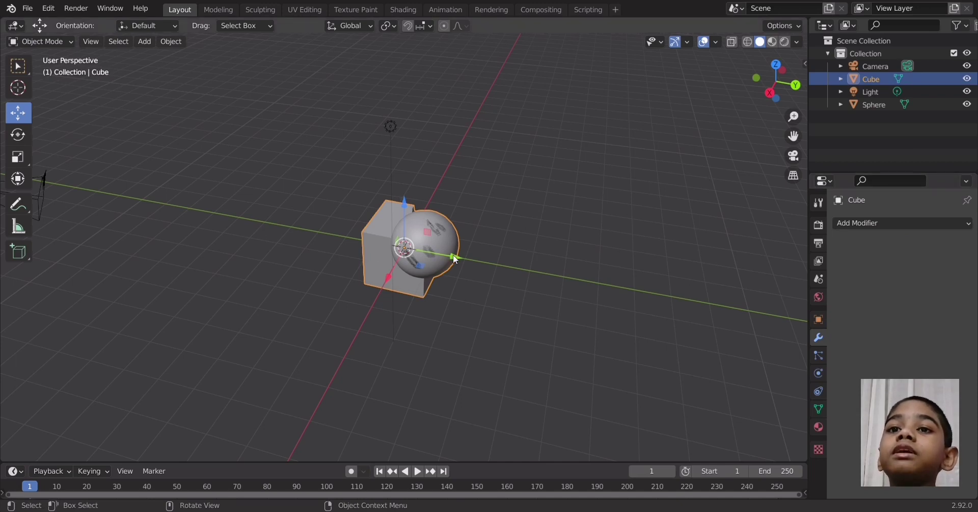
{"action": "key", "text": "g"}
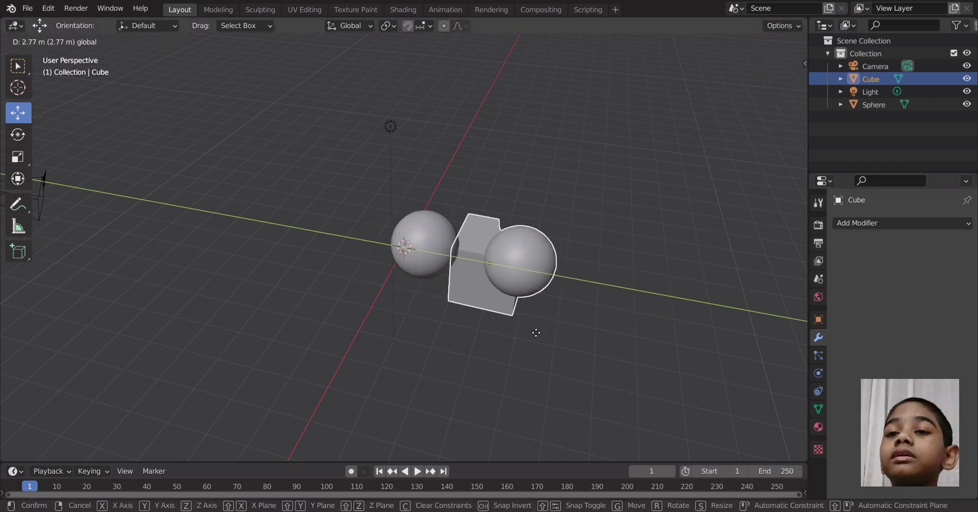
Step: Drop the merged cube-and-sphere to the right of the original sphere, then deselect everything
{"action": "left_click", "coordinate": [599, 363]}
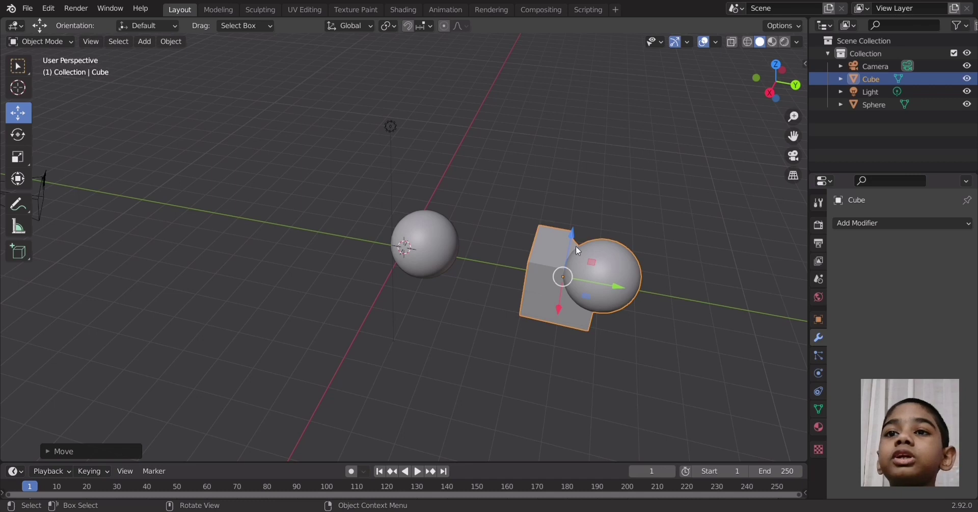
{"action": "left_click", "coordinate": [865, 105]}
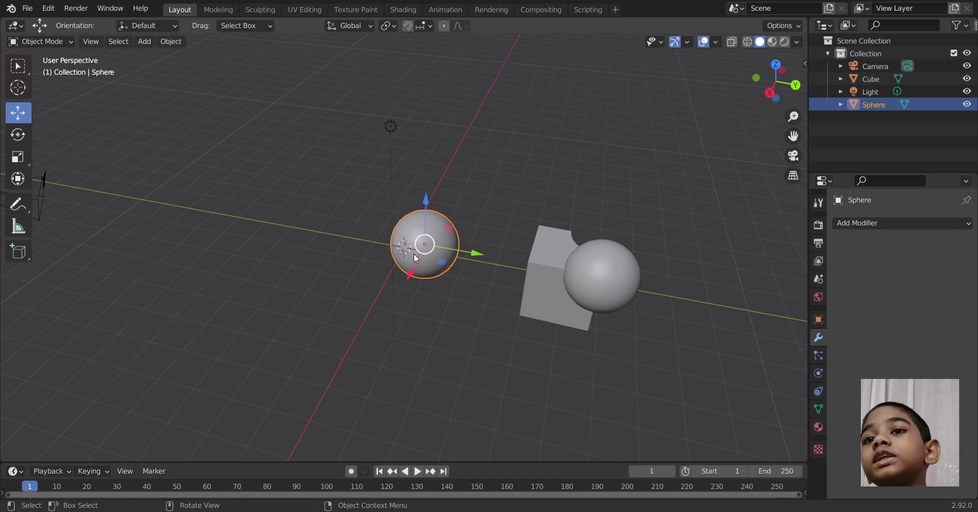
{"action": "left_click", "coordinate": [582, 251]}
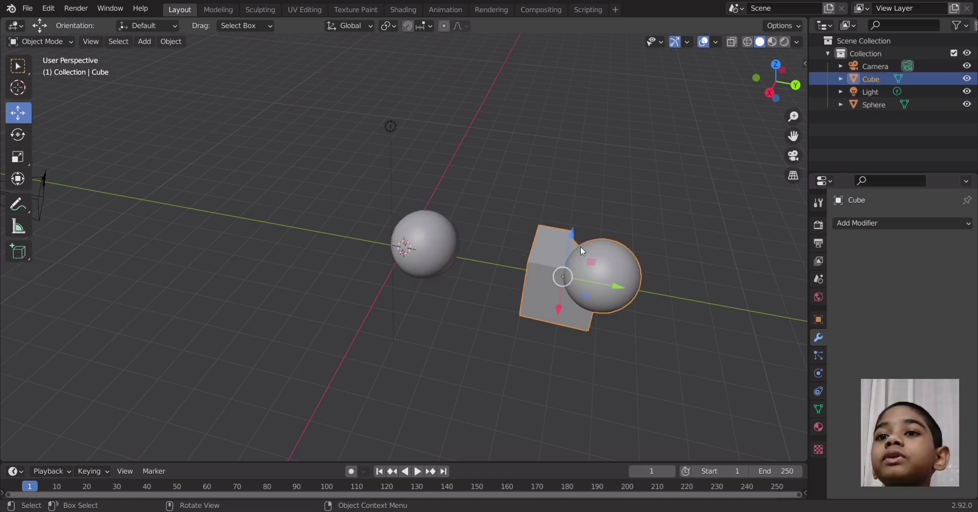
{"action": "left_click", "coordinate": [664, 210]}
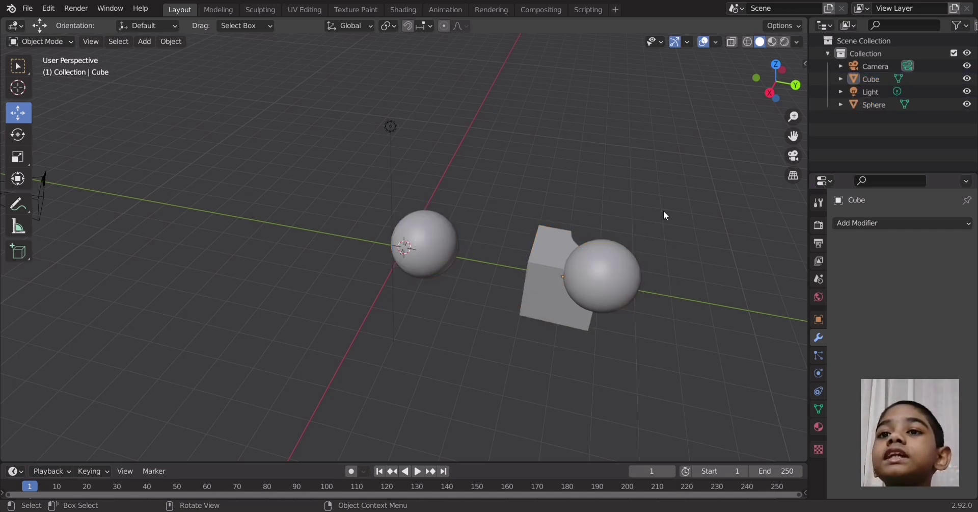
{"action": "left_click", "coordinate": [619, 283]}
{"action": "left_click", "coordinate": [638, 217]}
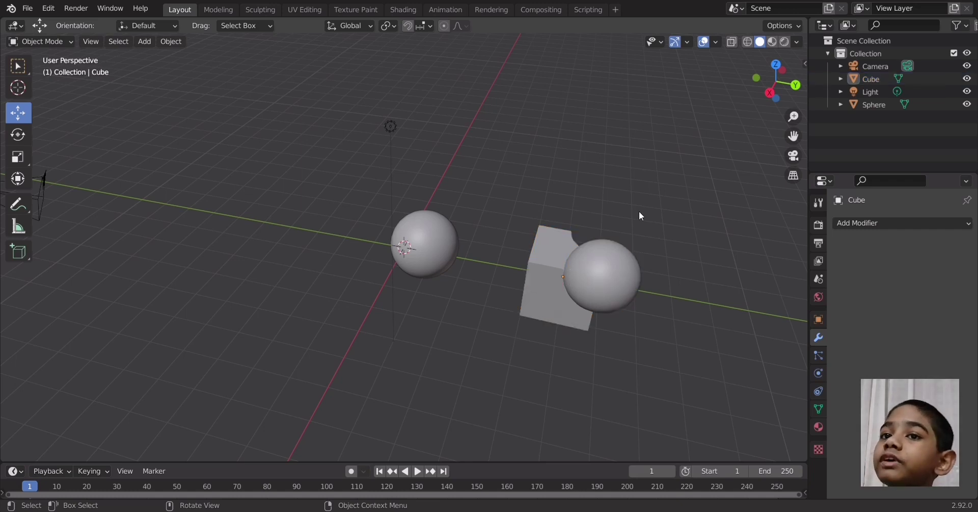
{"action": "left_click", "coordinate": [543, 264]}
{"action": "left_click", "coordinate": [692, 132]}
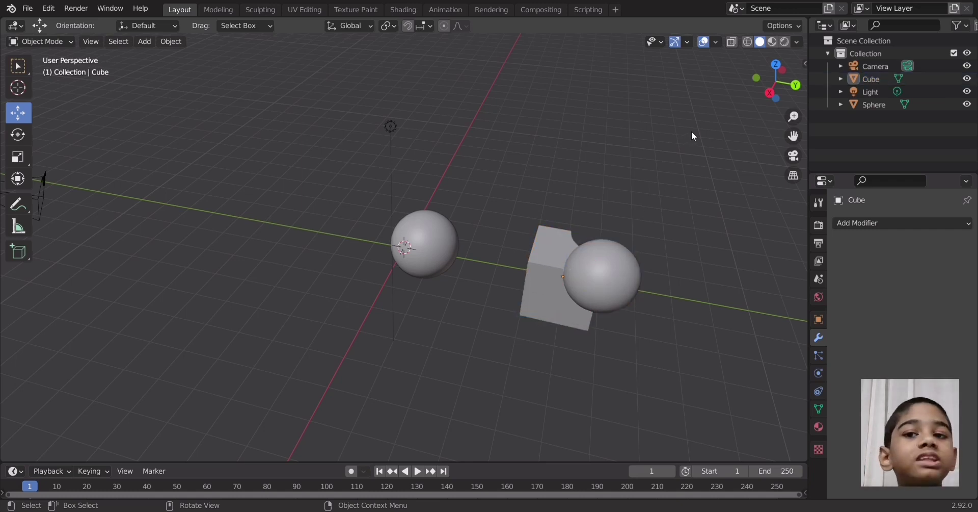